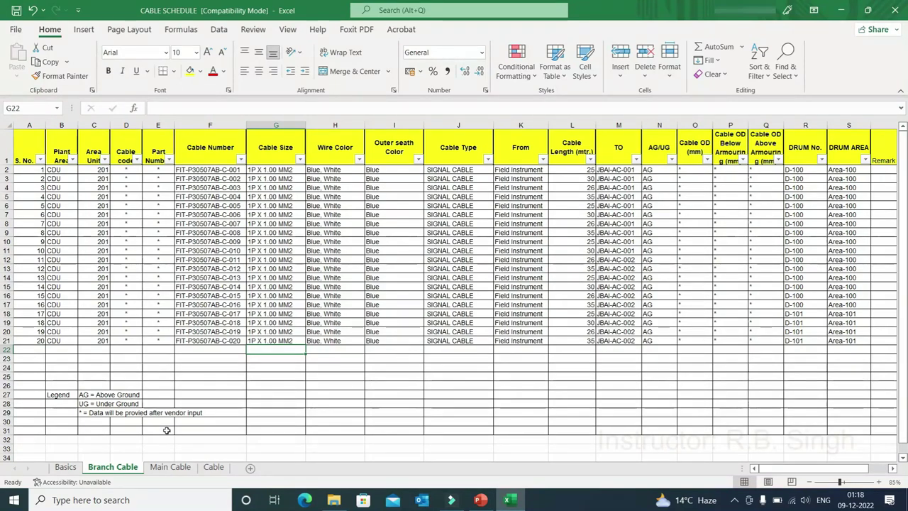
Compare the Main Cable sheet with the Branch Cable sheet, ending on the Branch Cable sheet
click(168, 467)
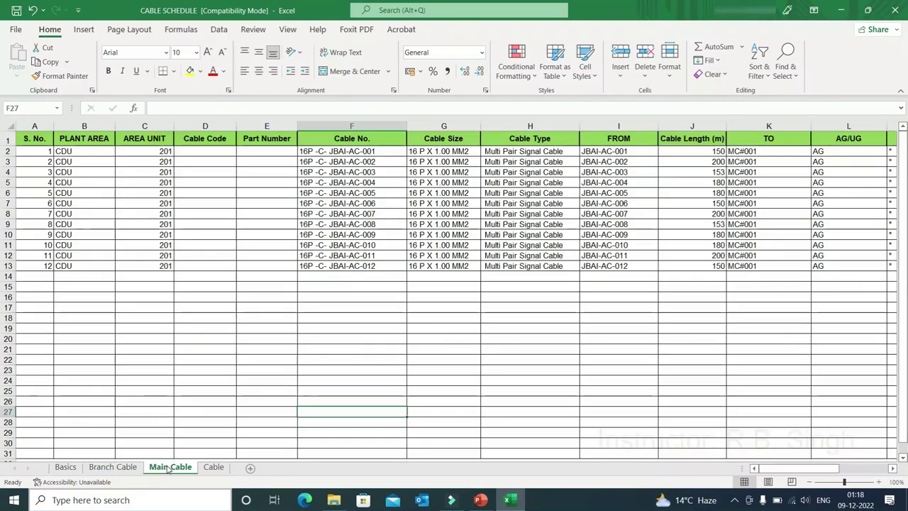
click(125, 469)
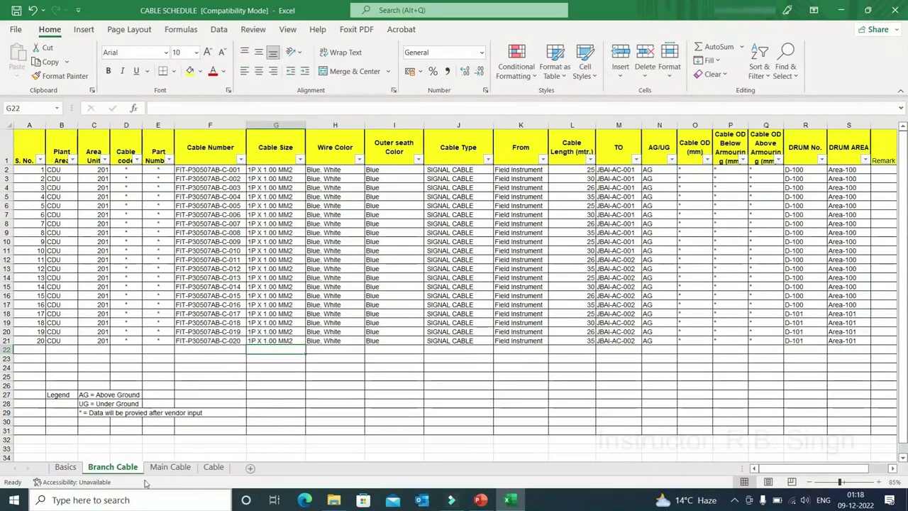
click(164, 467)
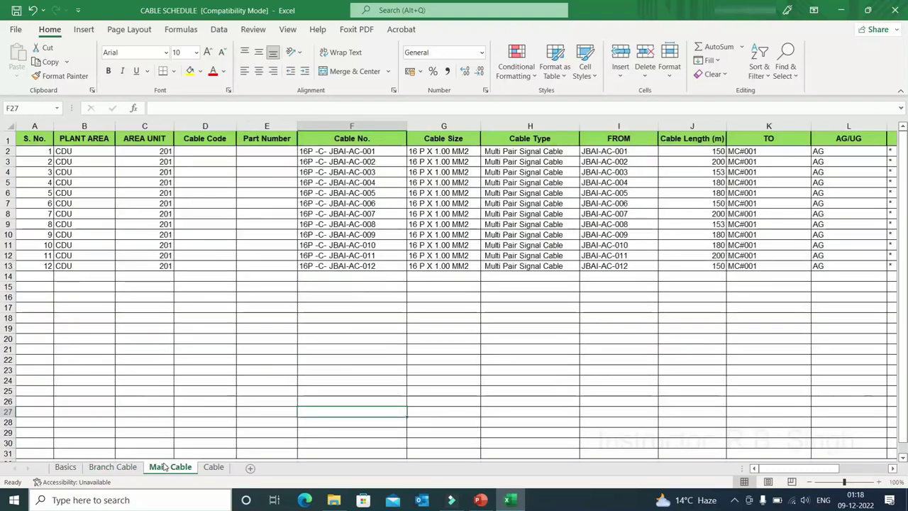
click(113, 468)
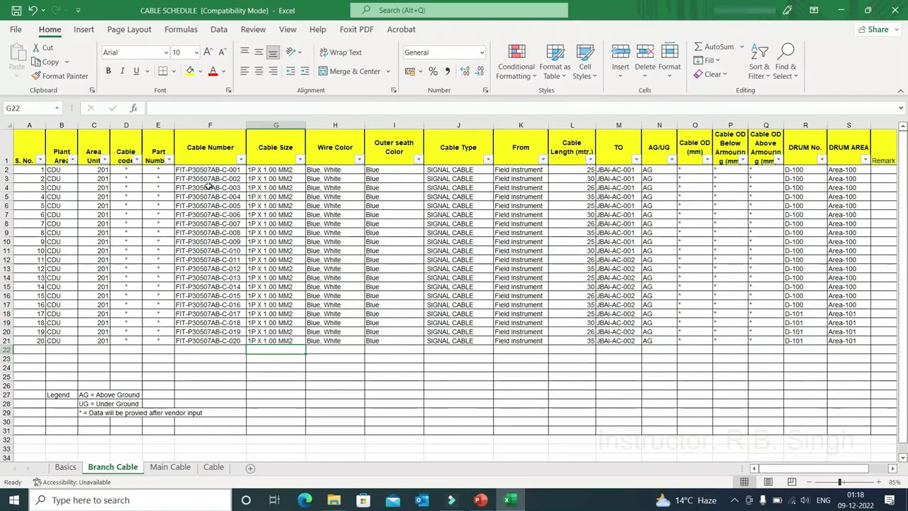
Examine the first cable number and go through the Cable Size entries of the first seven branch cables
click(198, 171)
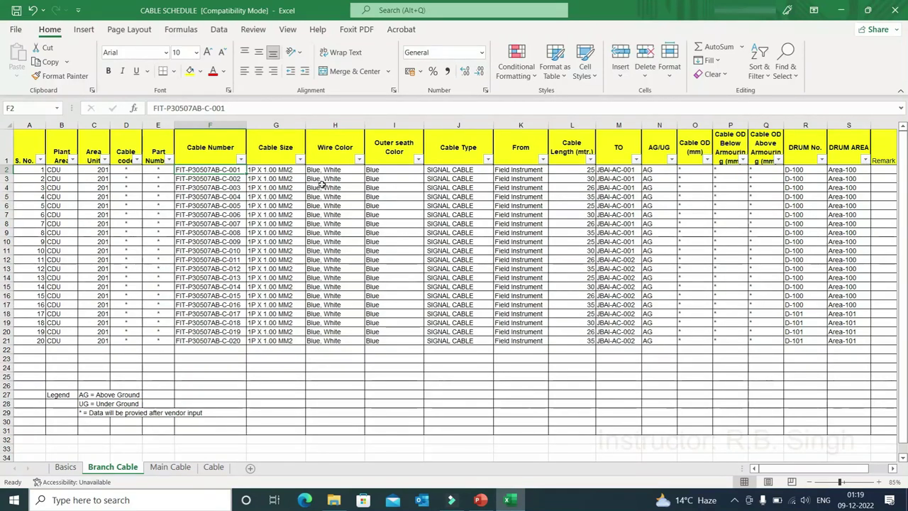
click(285, 153)
click(277, 172)
key(Down)
key(Down)
key(Down)
key(Down)
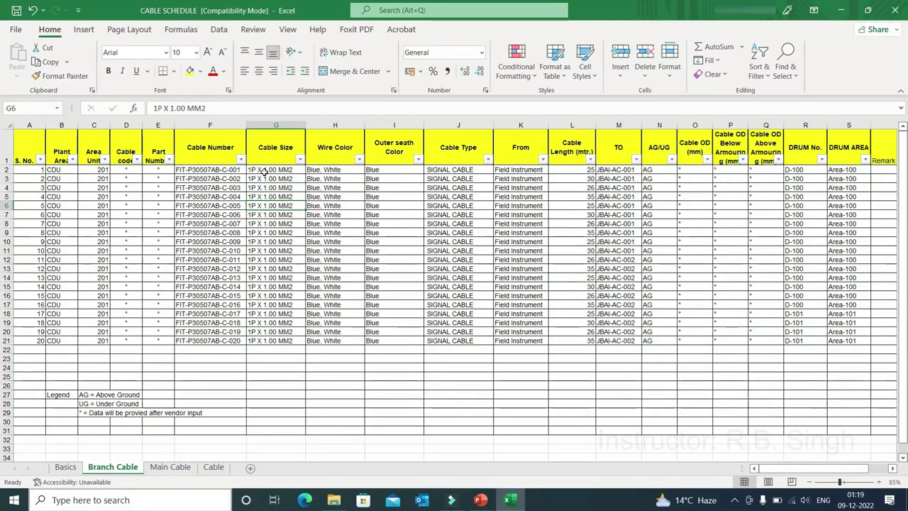
key(Down)
key(Down)
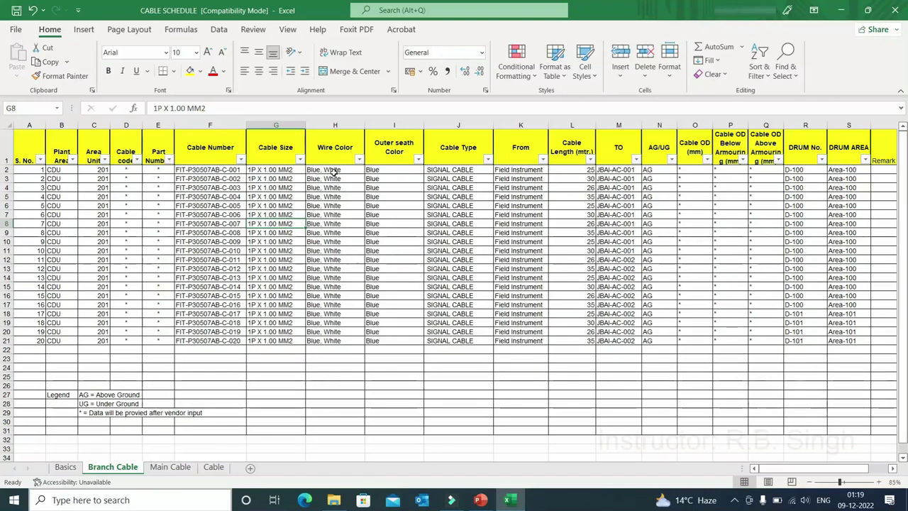
Review the outer sheath color, cable type and cable length entries in the first branch cable rows
click(383, 170)
click(386, 179)
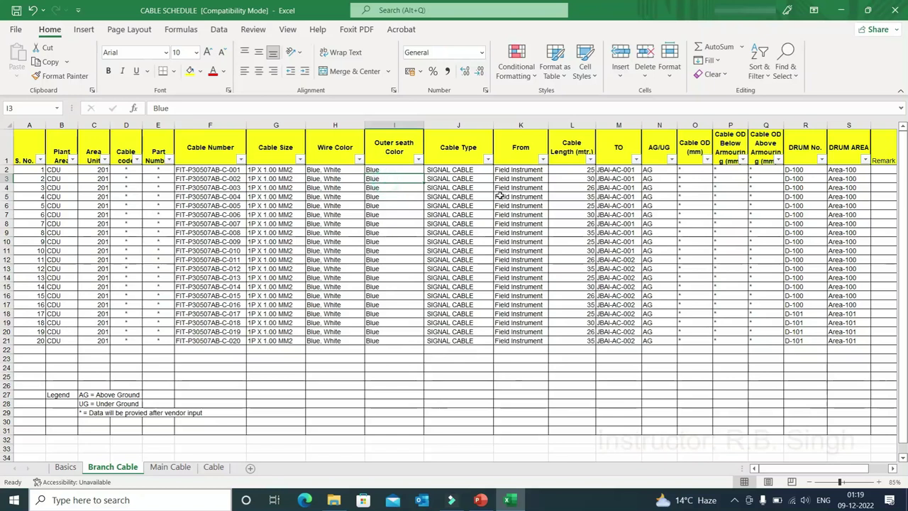
click(463, 171)
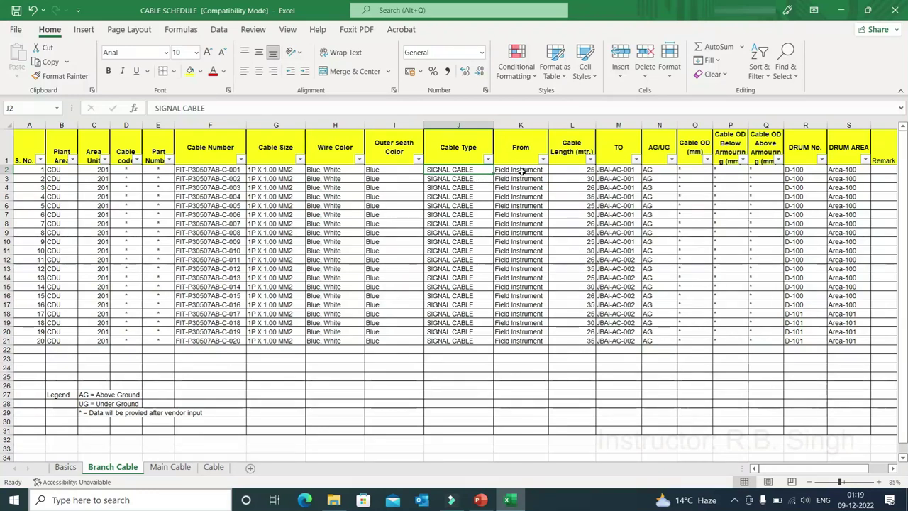
click(563, 170)
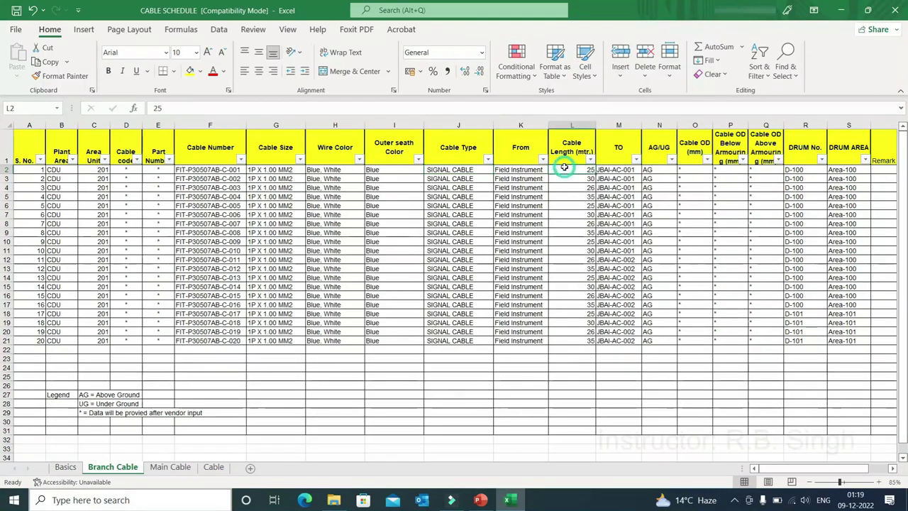
click(572, 205)
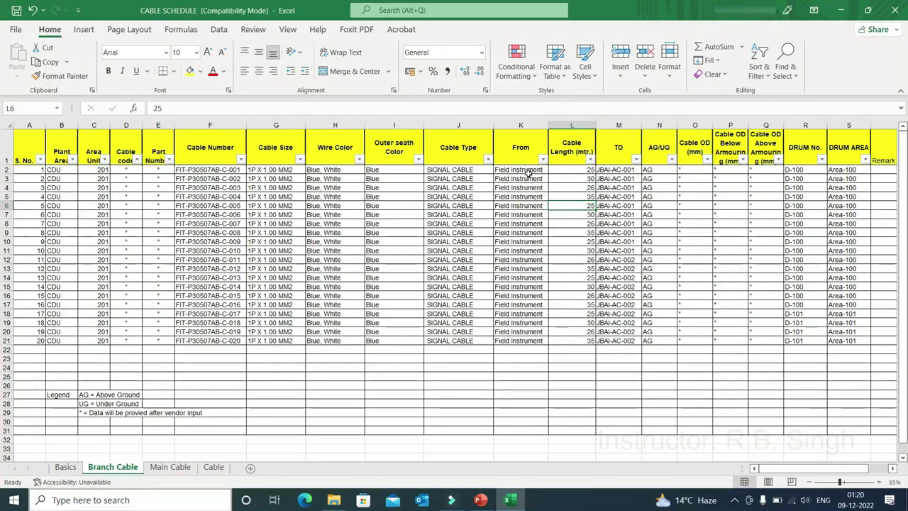
Go through the TO column's junction box entries for the first six branch cables
click(612, 170)
key(Down)
key(Down)
key(Down)
key(Down)
key(Down)
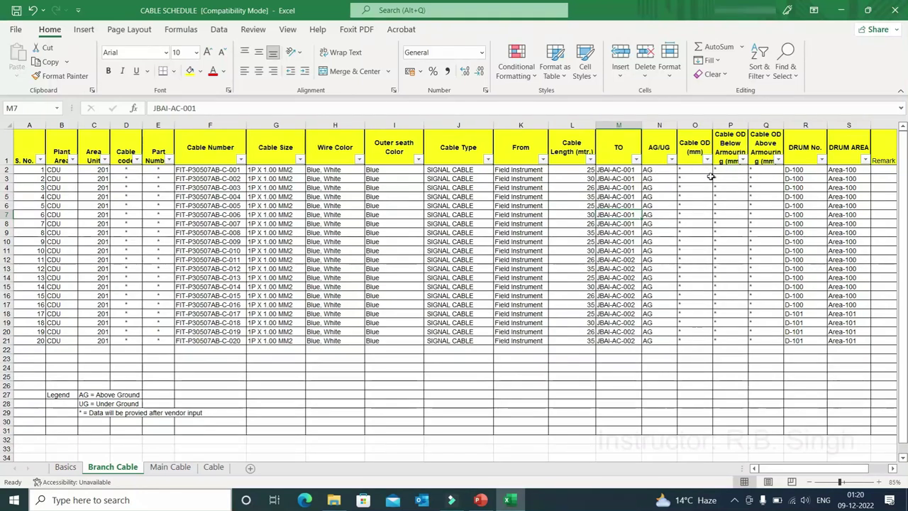
Review the first branch cable's OD, drum number and drum area, and select all cable lengths in L2:L21 to check their total
drag(682, 172, 751, 170)
key(ctrl+v)
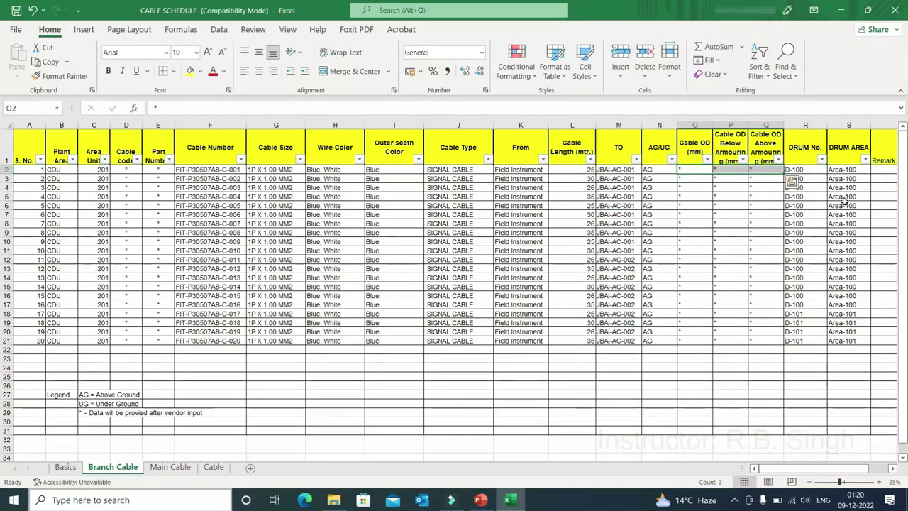
click(806, 171)
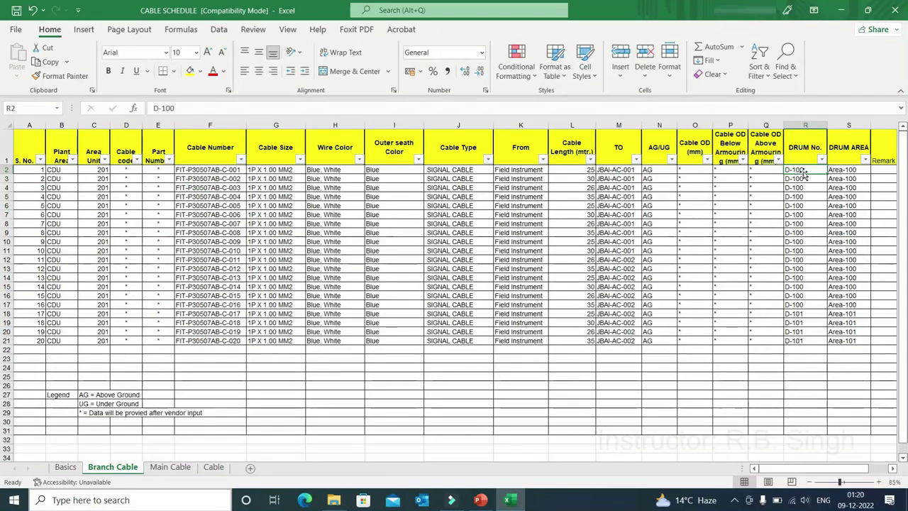
click(835, 170)
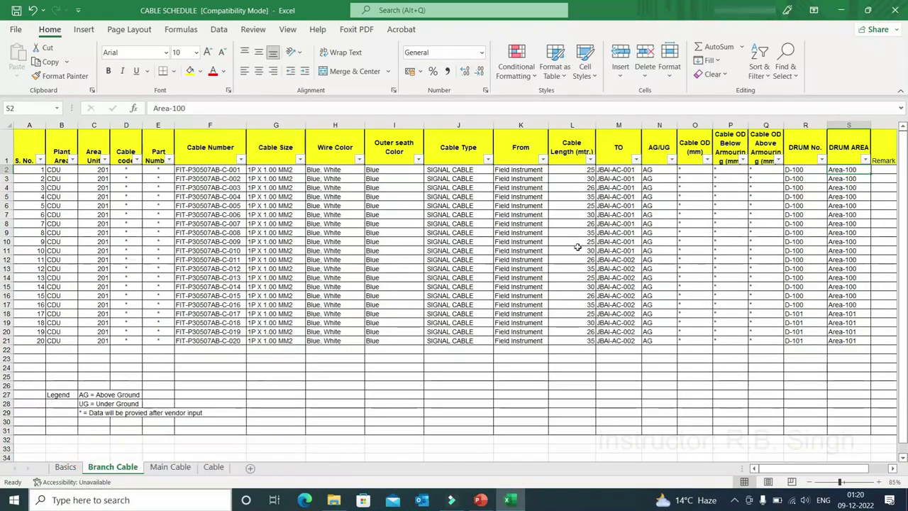
drag(573, 170, 578, 342)
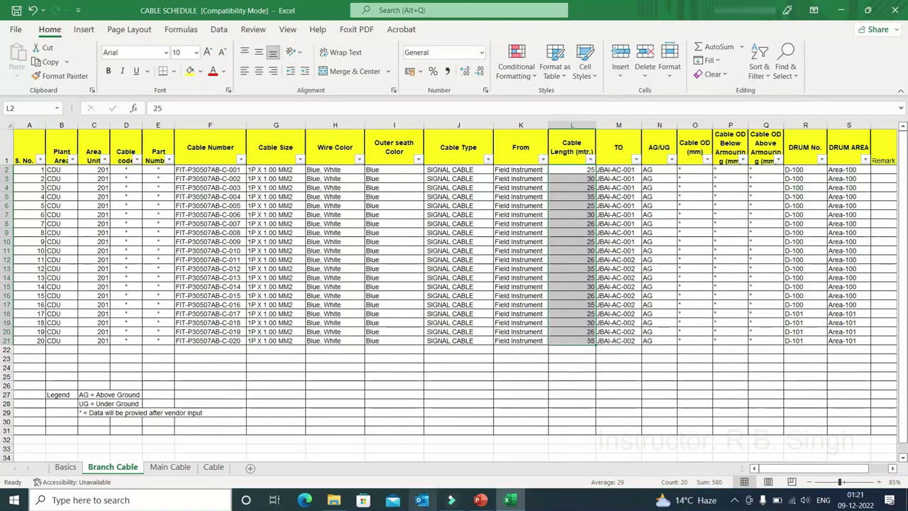
Examine the first cable's number format and length on the Main Cable sheet
click(171, 466)
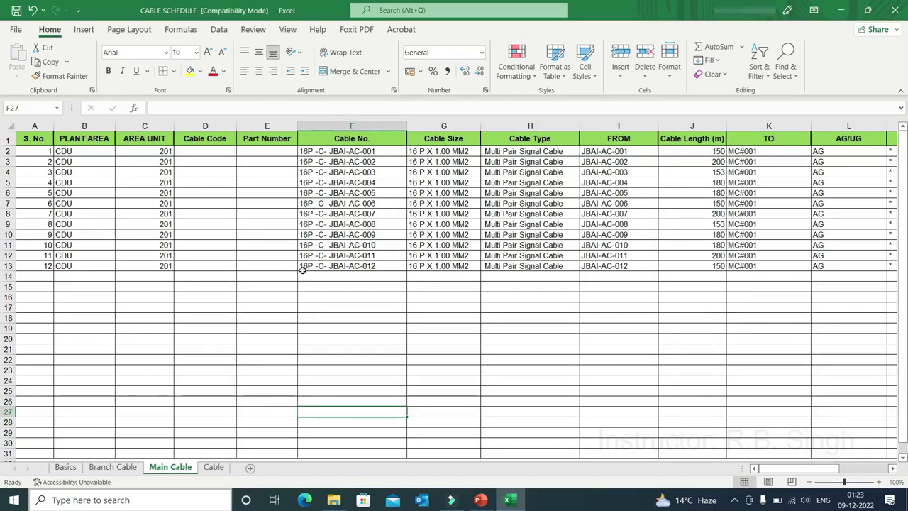
double_click(322, 151)
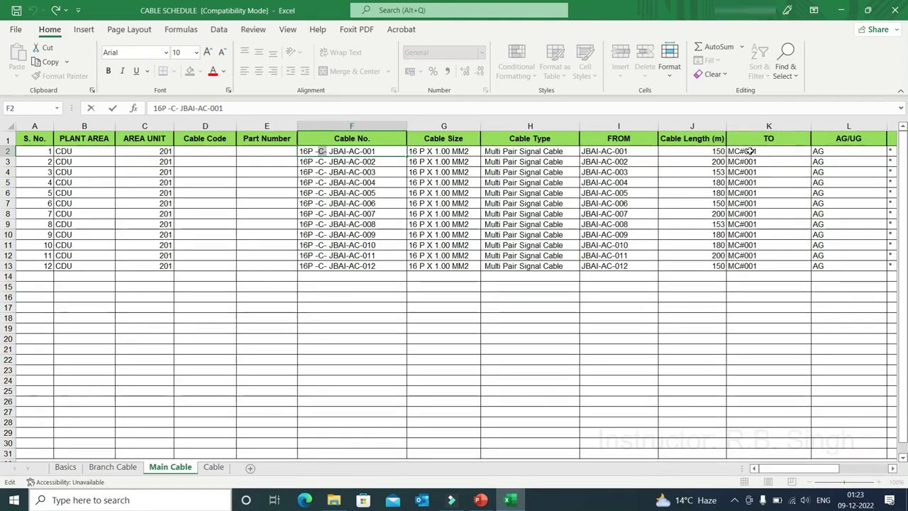
click(681, 150)
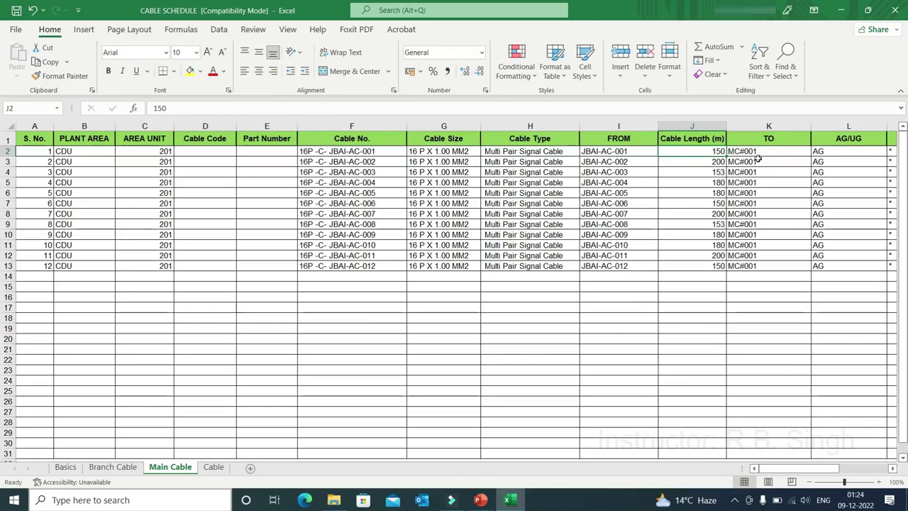
Open the Cable sheet to view the diagram from field instrument to control room
click(213, 467)
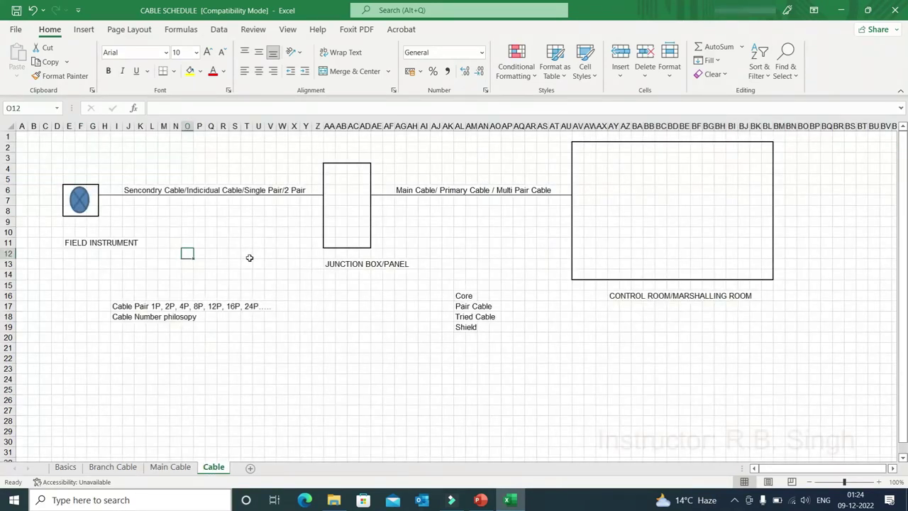